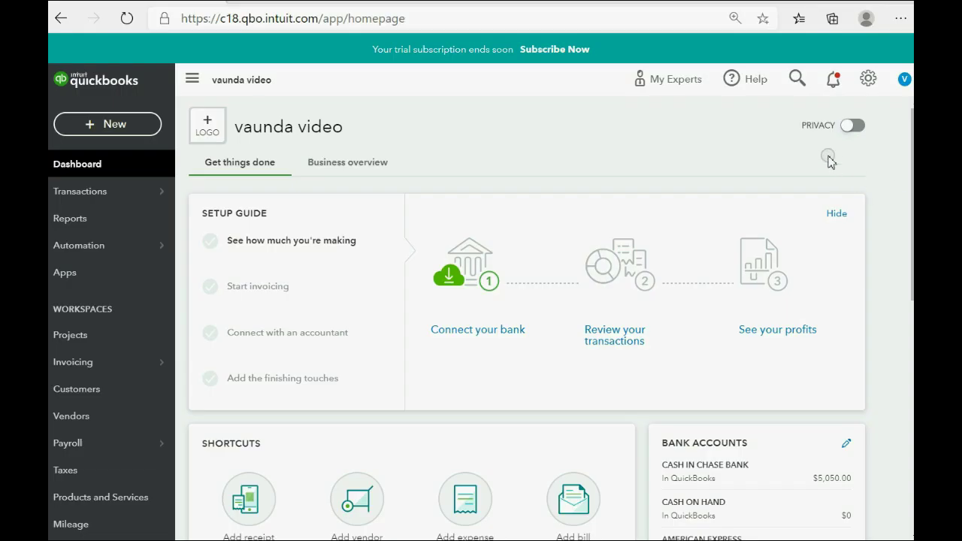
Step: Open the chart of accounts and examine the CASH ON HAND account's name and type
click(868, 80)
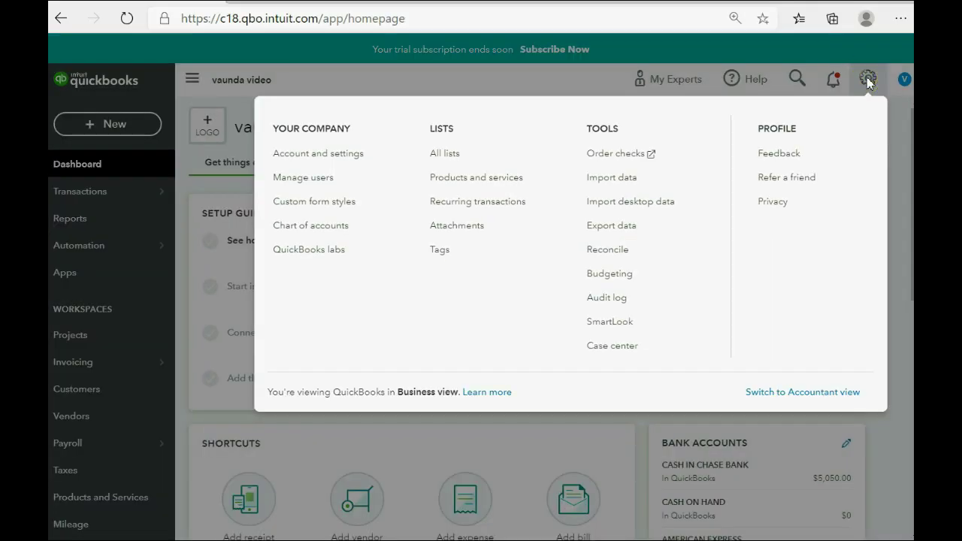
click(333, 224)
scroll(334, 229, down, 2)
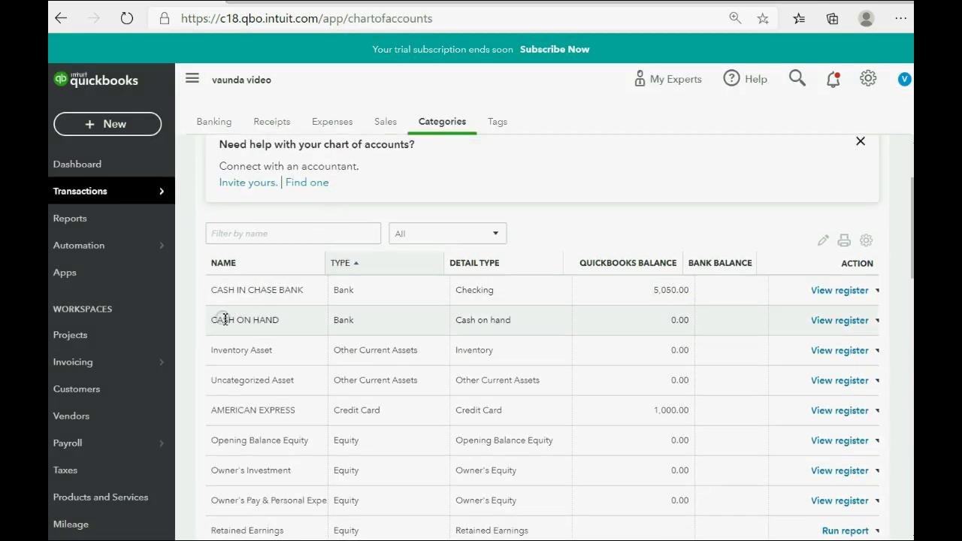
drag(277, 322, 236, 319)
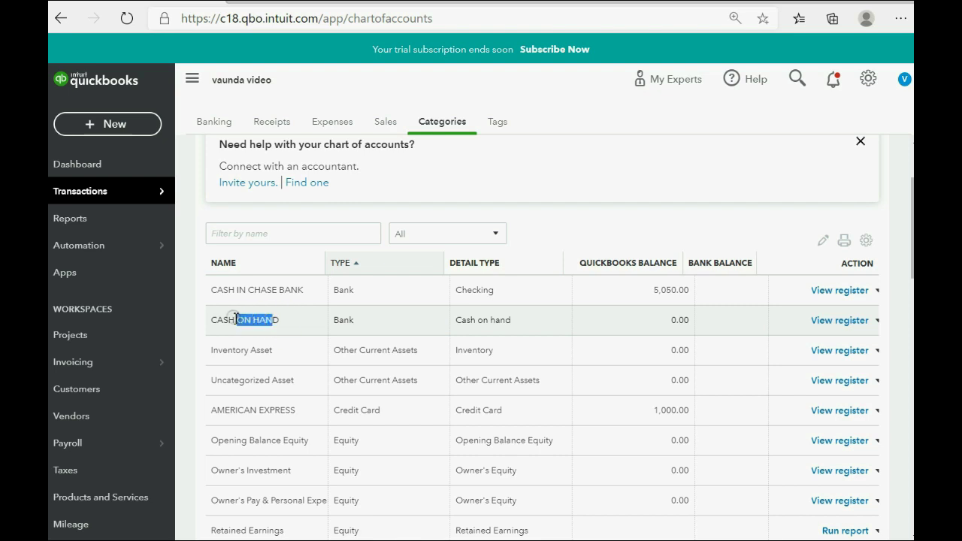
click(226, 320)
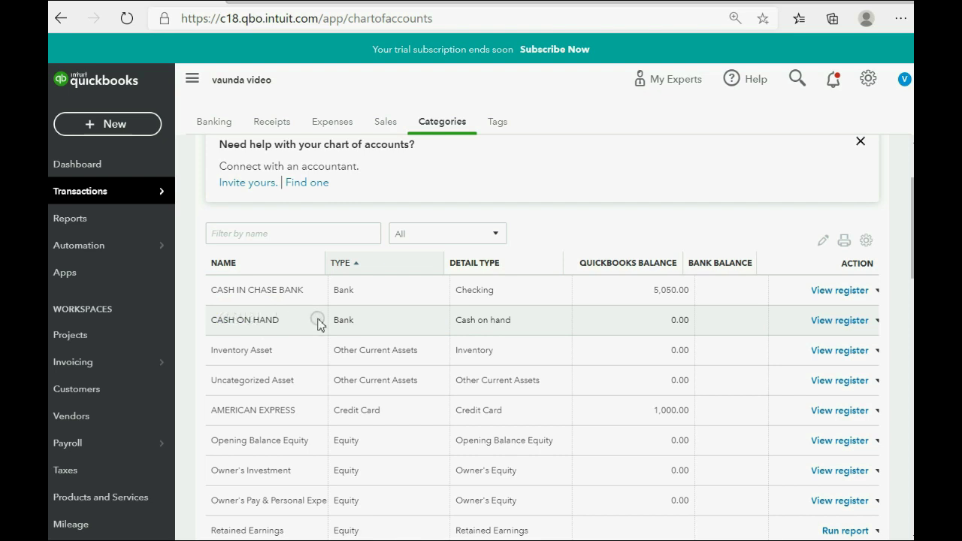
drag(354, 320, 334, 320)
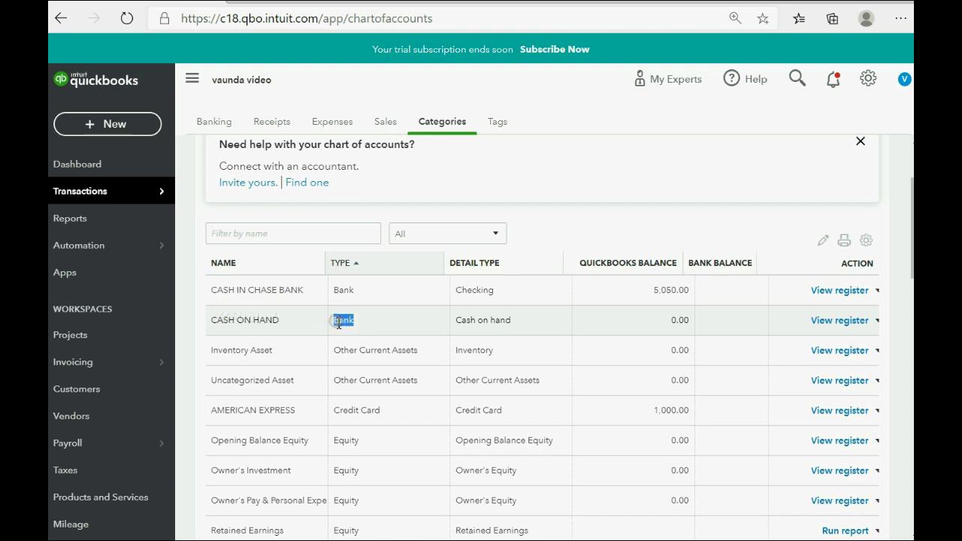
click(525, 170)
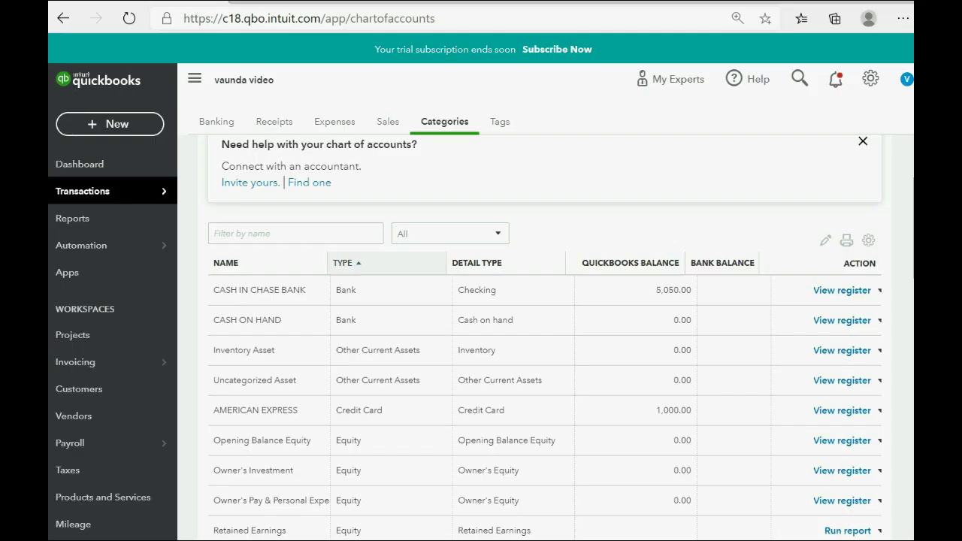
Step: Start a new bank deposit and set its deposit account to CASH ON HAND
click(111, 124)
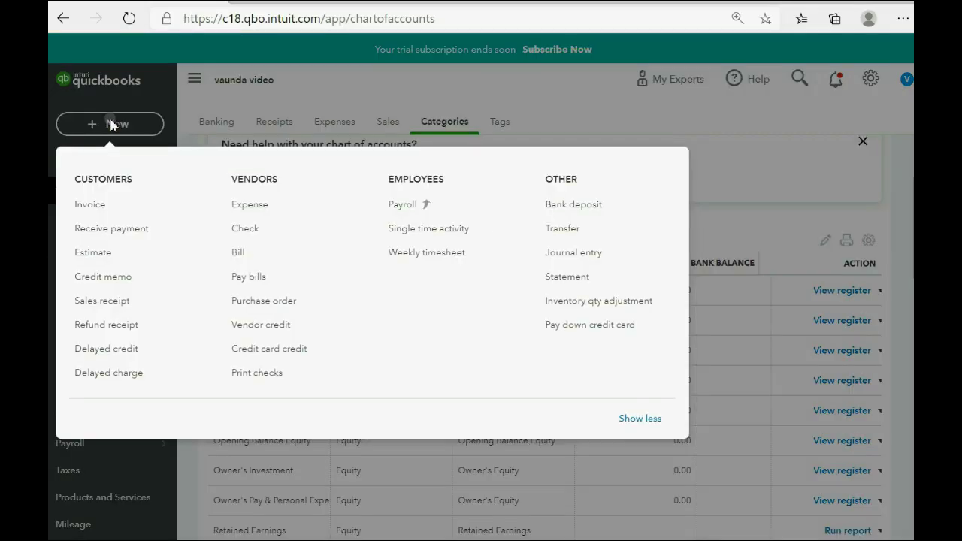
click(568, 206)
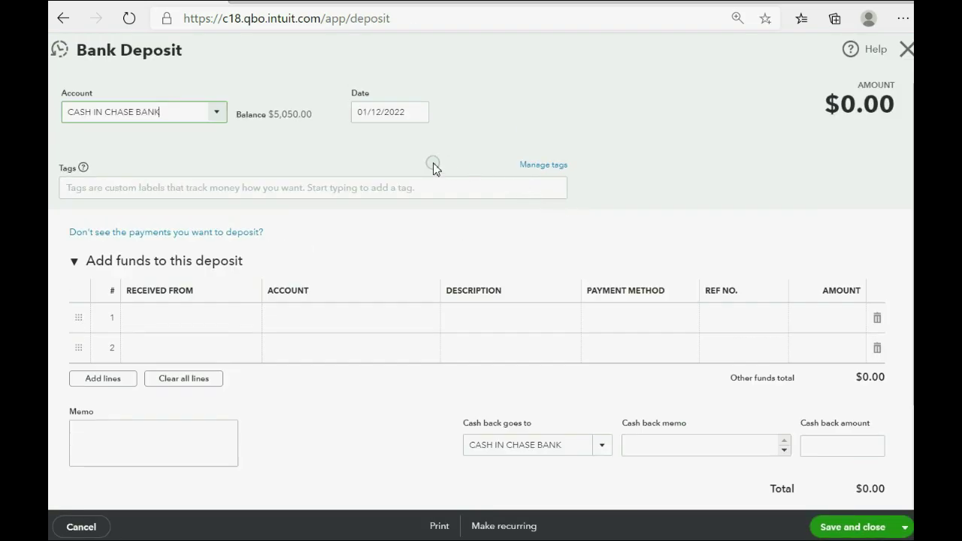
click(220, 115)
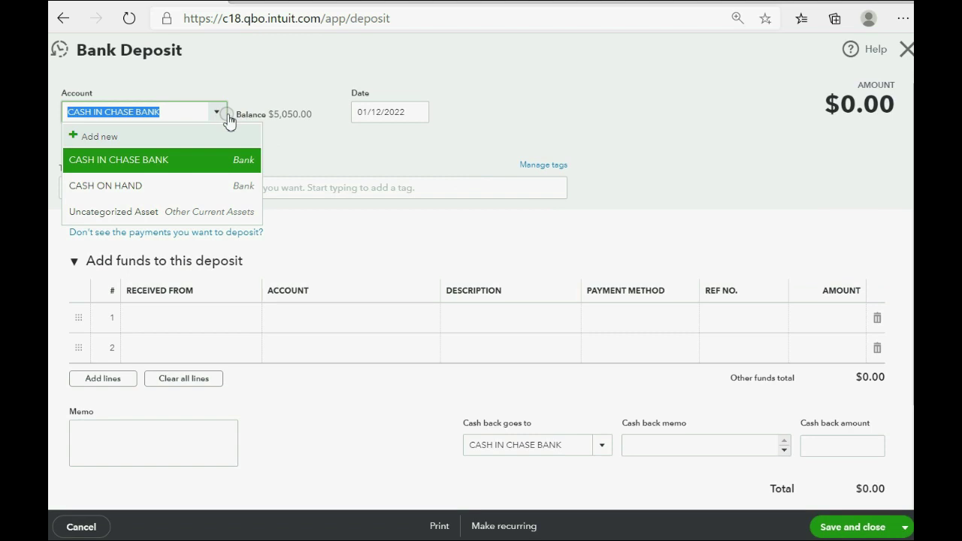
click(164, 188)
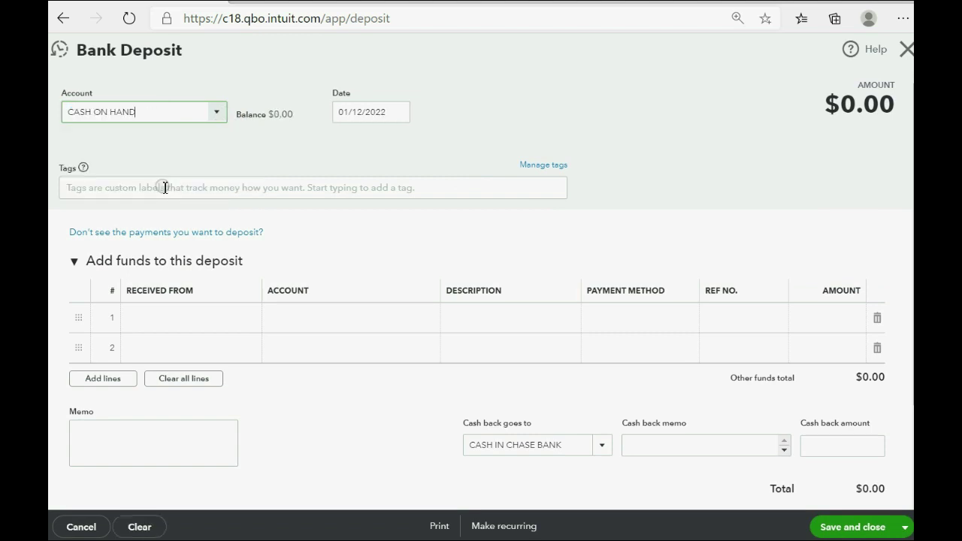
click(217, 113)
click(217, 114)
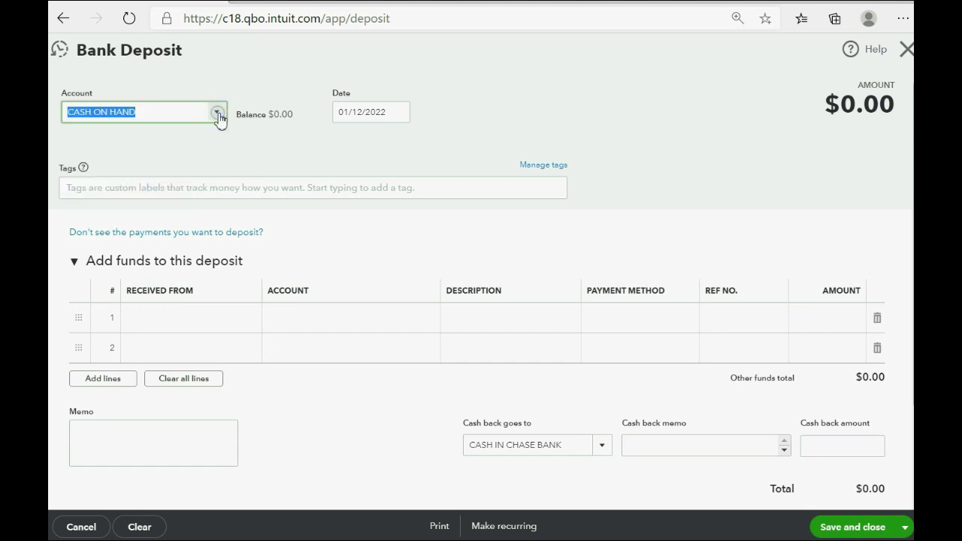
click(217, 114)
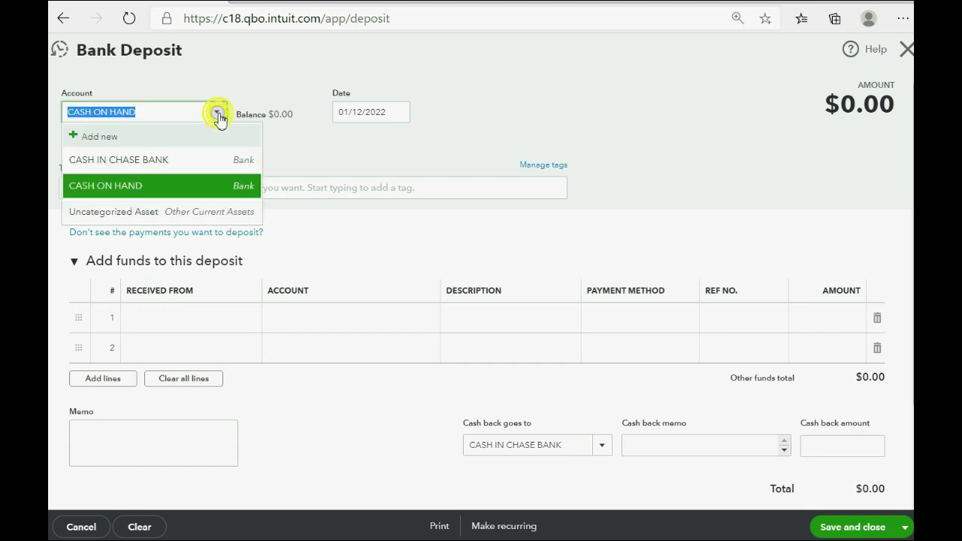
click(203, 185)
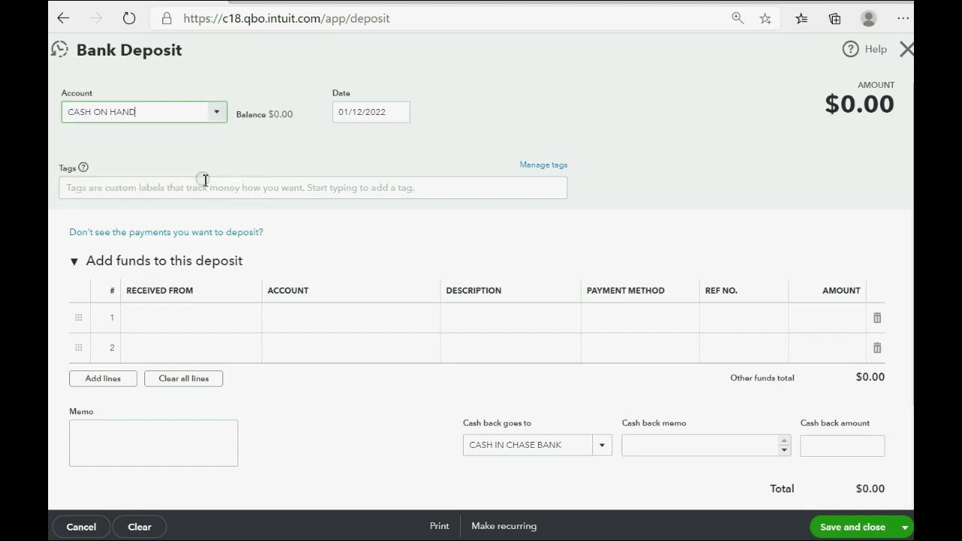
Step: Set the account on the first line of the deposit's added funds to CASH IN CHASE BANK
click(234, 329)
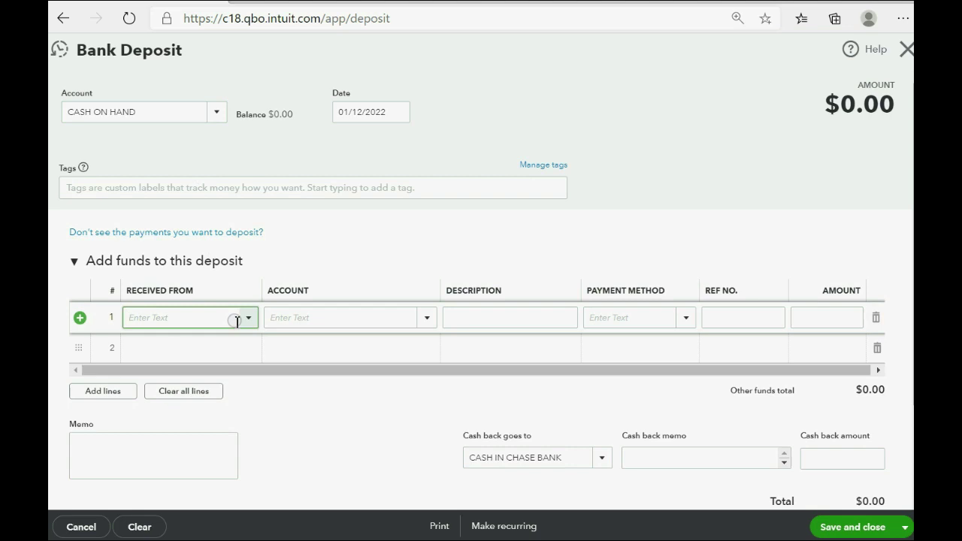
click(428, 322)
click(428, 322)
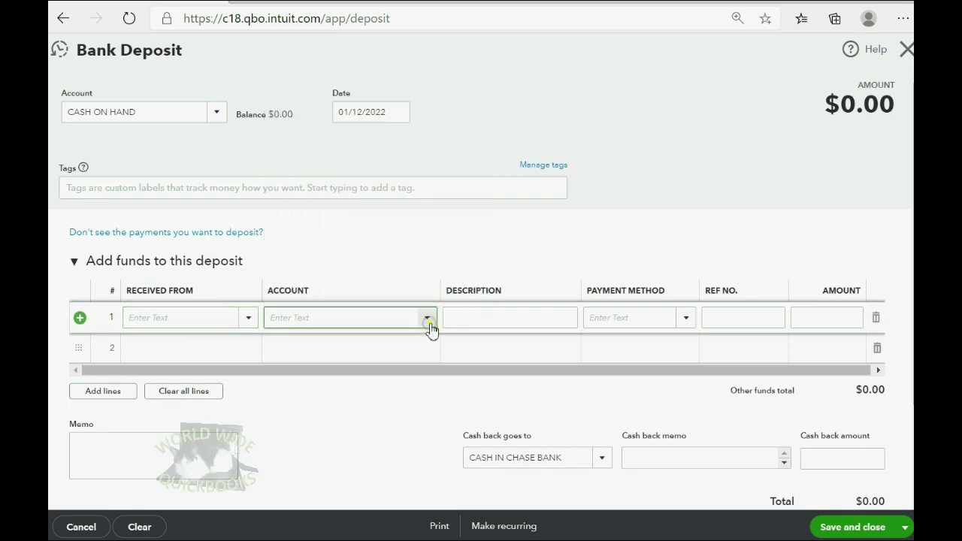
click(429, 322)
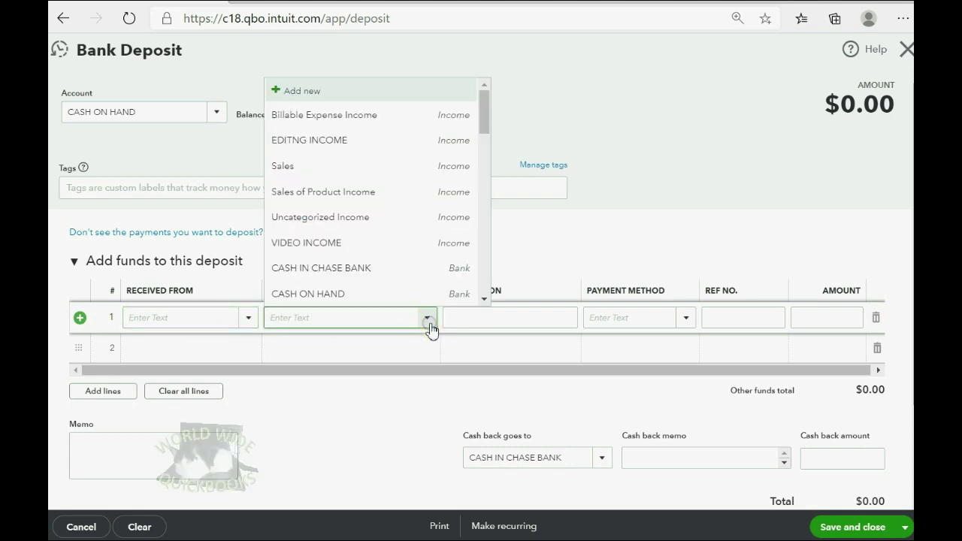
click(396, 269)
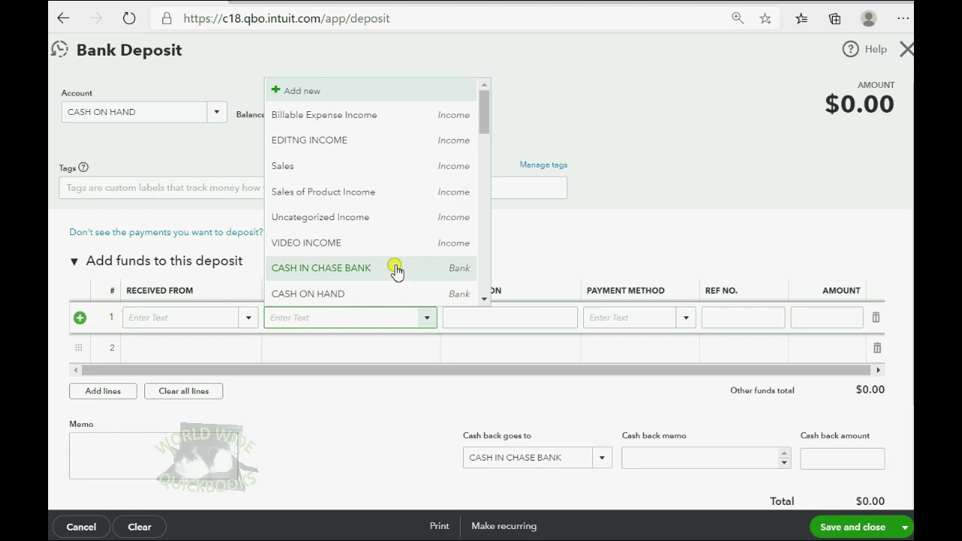
click(216, 114)
click(218, 117)
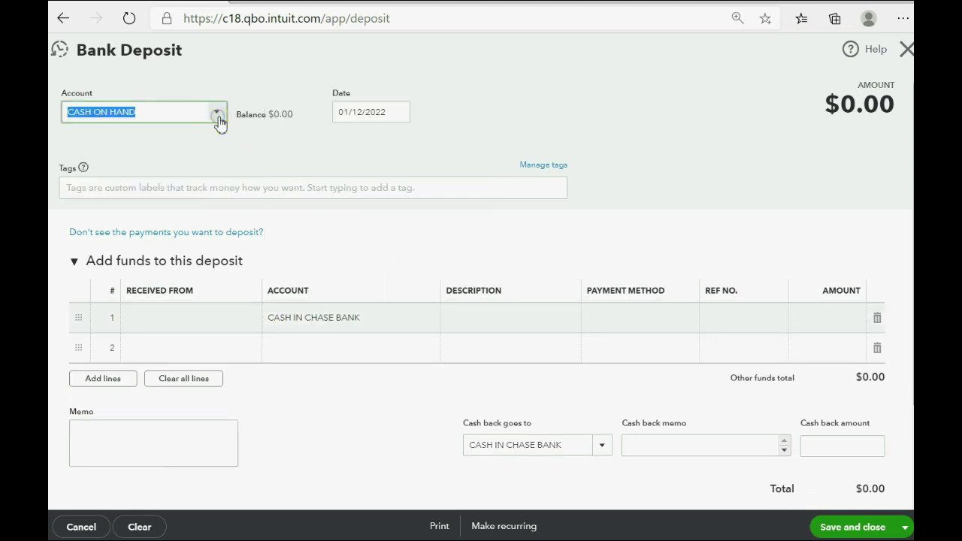
Step: Set the bank deposit's date to 01/12/2022, leaving the payer on the first line blank
click(215, 317)
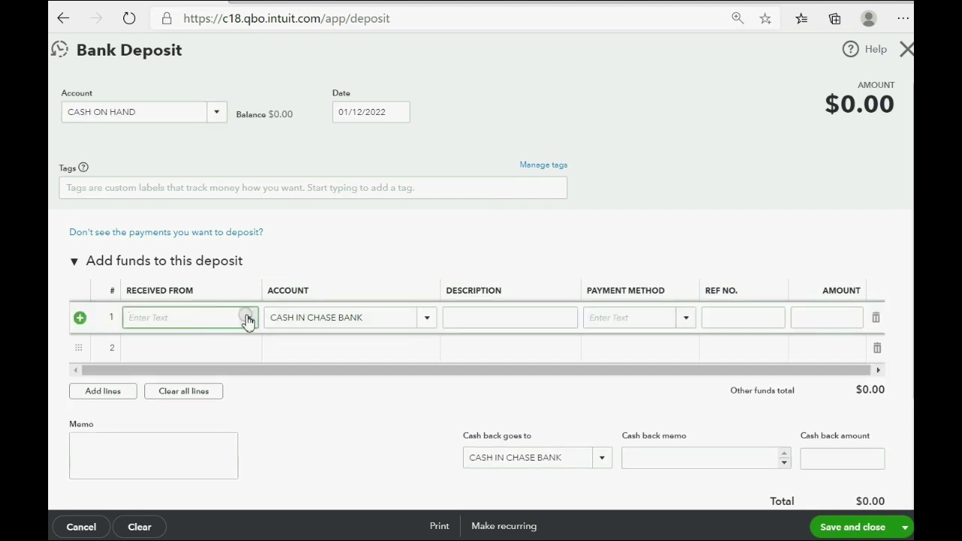
click(248, 318)
click(248, 317)
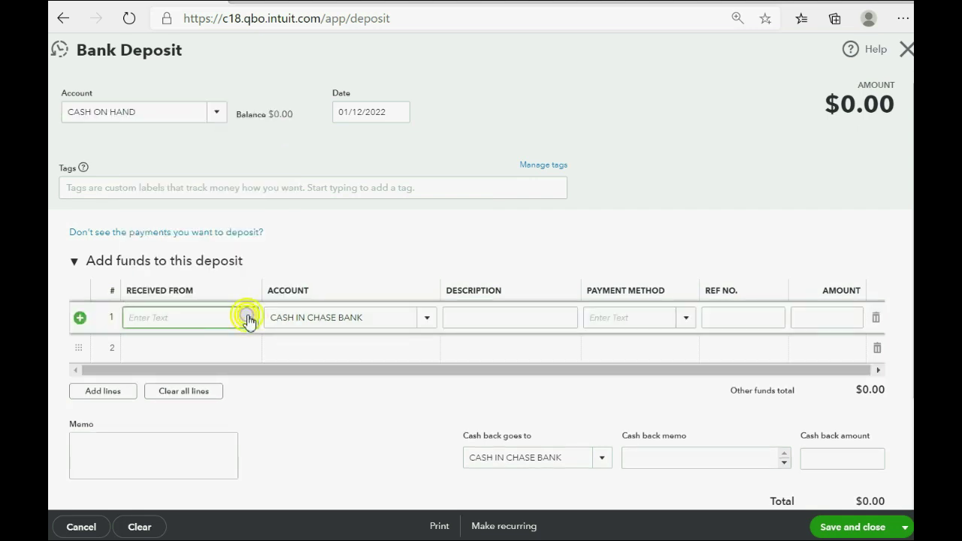
click(403, 120)
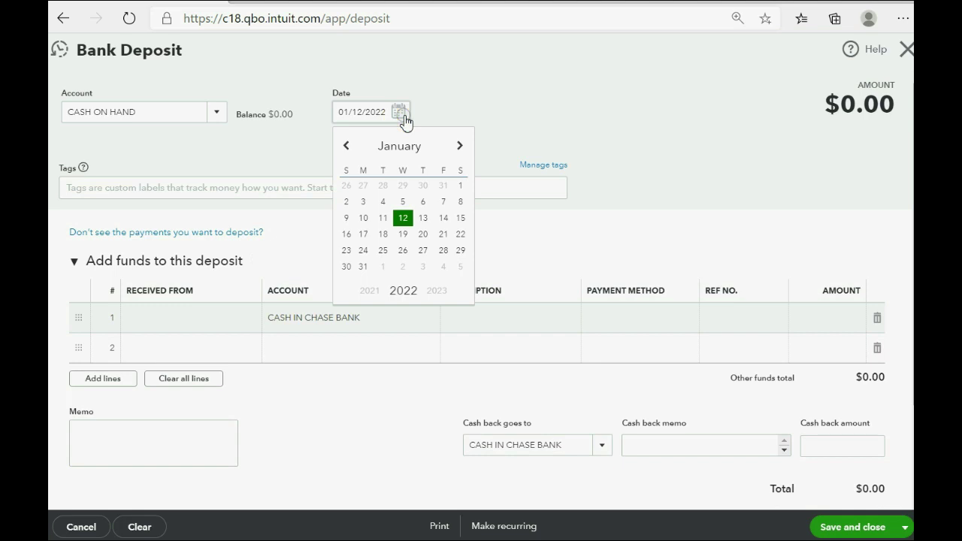
click(406, 220)
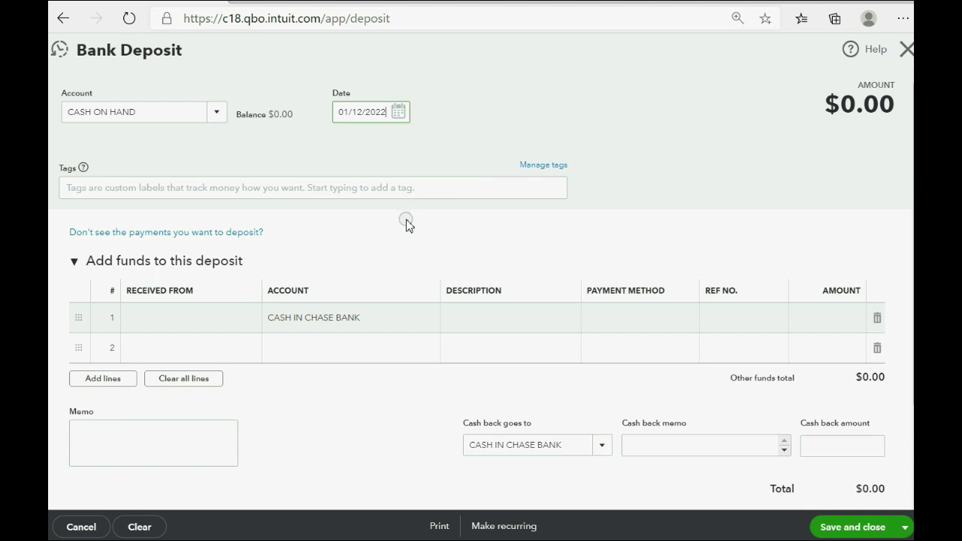
Step: Enter 500 as the amount on the CASH IN CHASE BANK deposit line
click(693, 332)
click(813, 318)
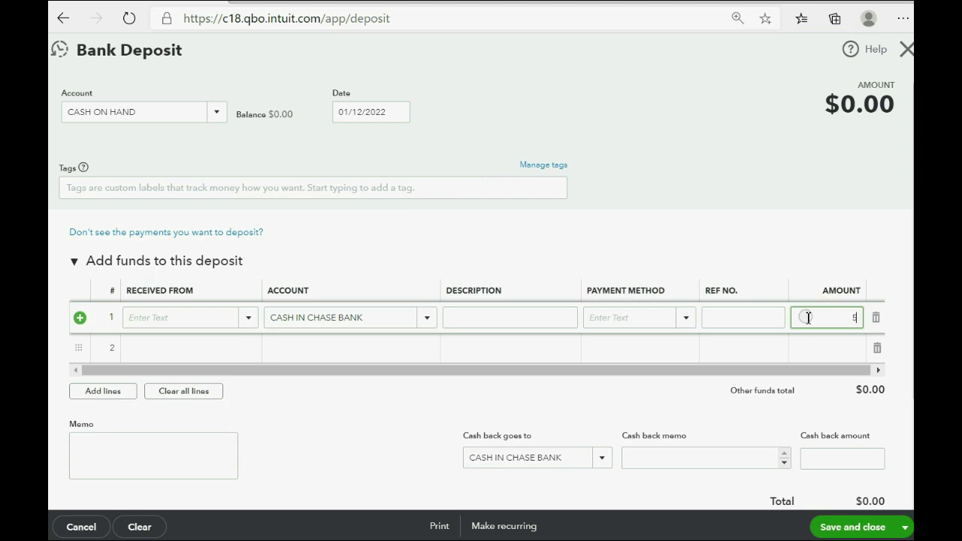
text(500)
key(Tab)
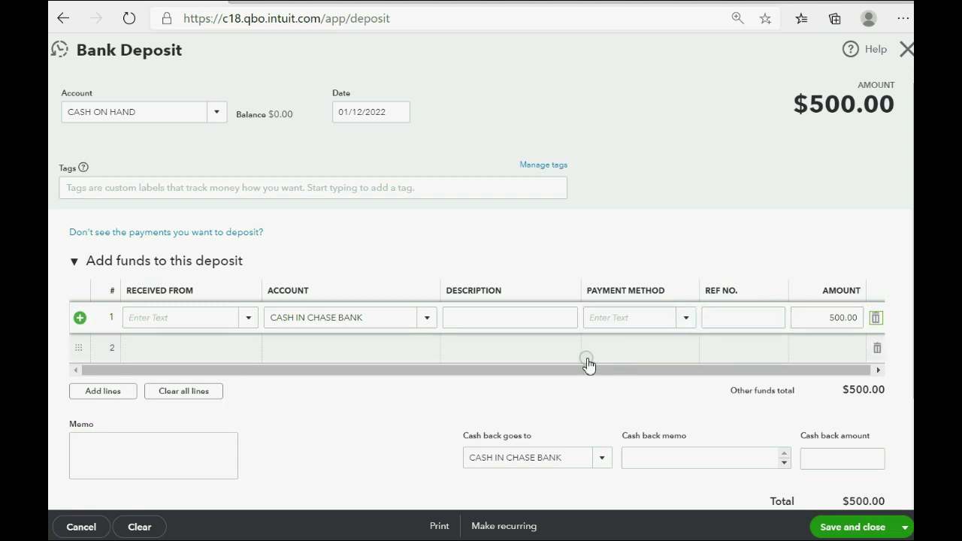
Step: Check the deposit's source and destination accounts, and save and close the bank deposit
click(427, 319)
click(427, 318)
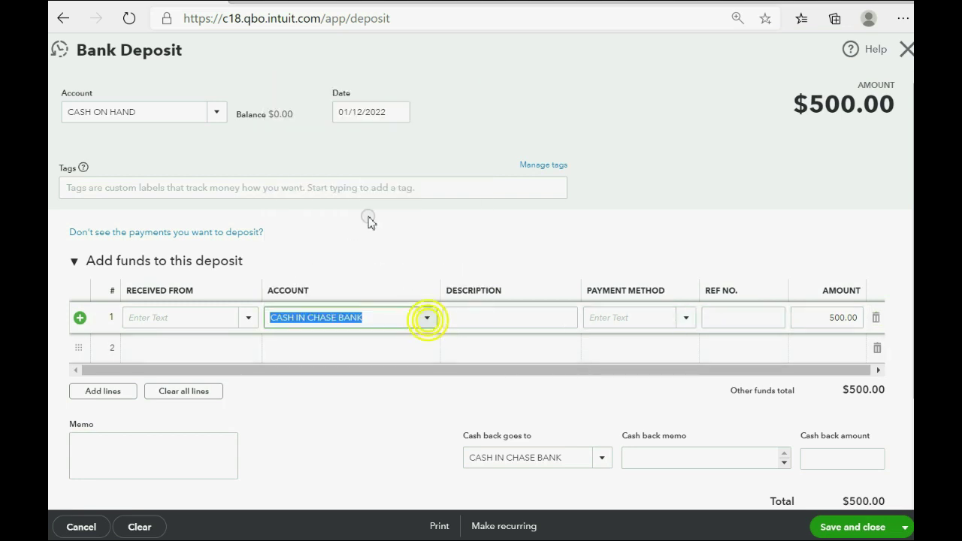
click(215, 113)
click(215, 112)
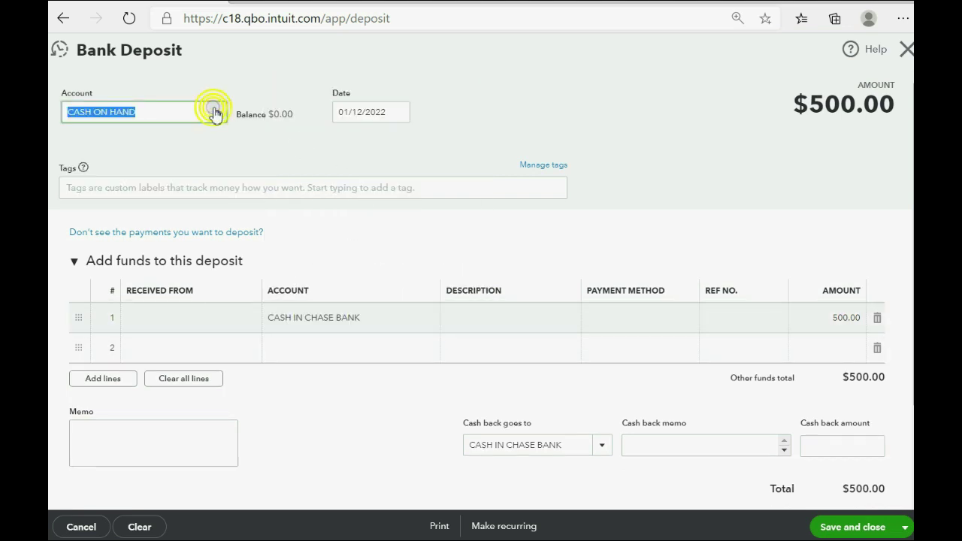
click(839, 528)
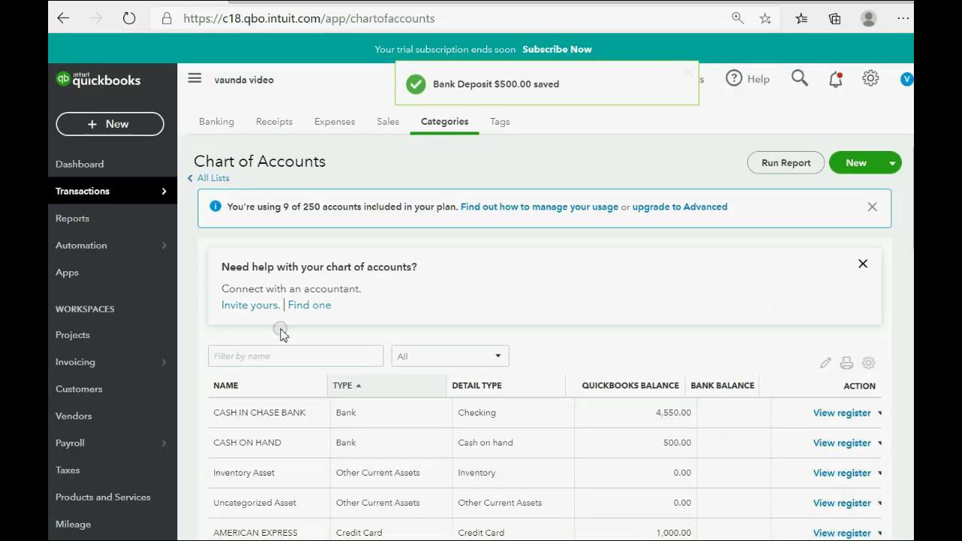
Step: Open the custom Trial Balance report to review the account balances
click(87, 219)
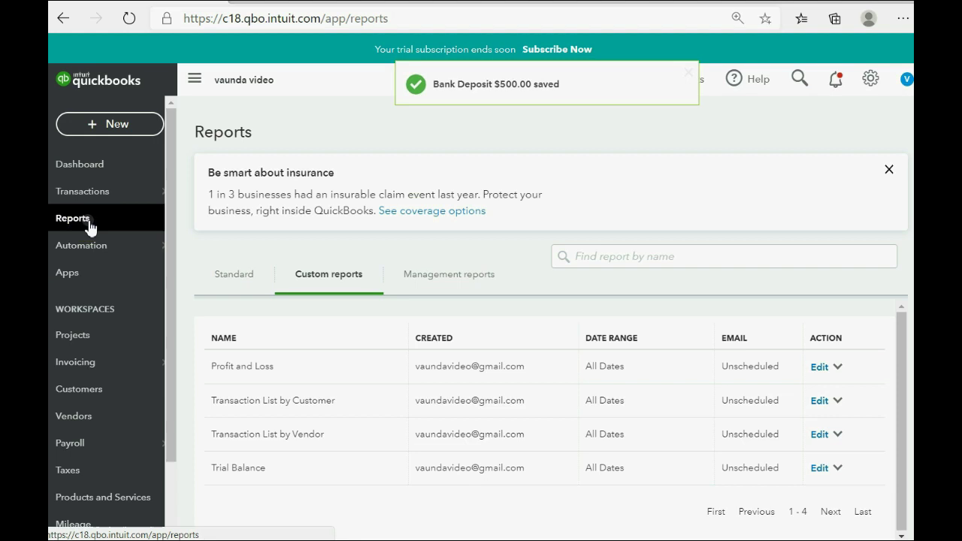
click(239, 469)
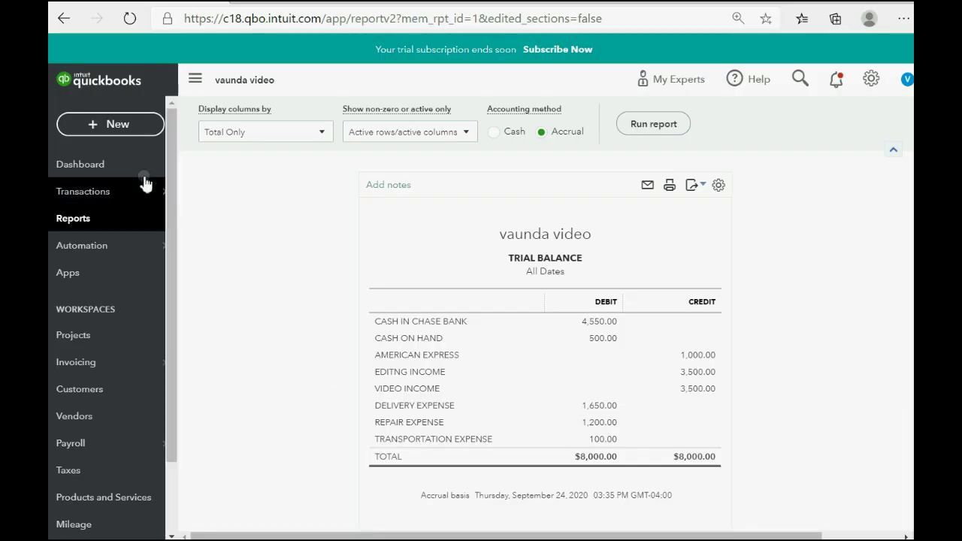
Step: Start a new expense and set its payment account to CASH ON HAND
click(118, 125)
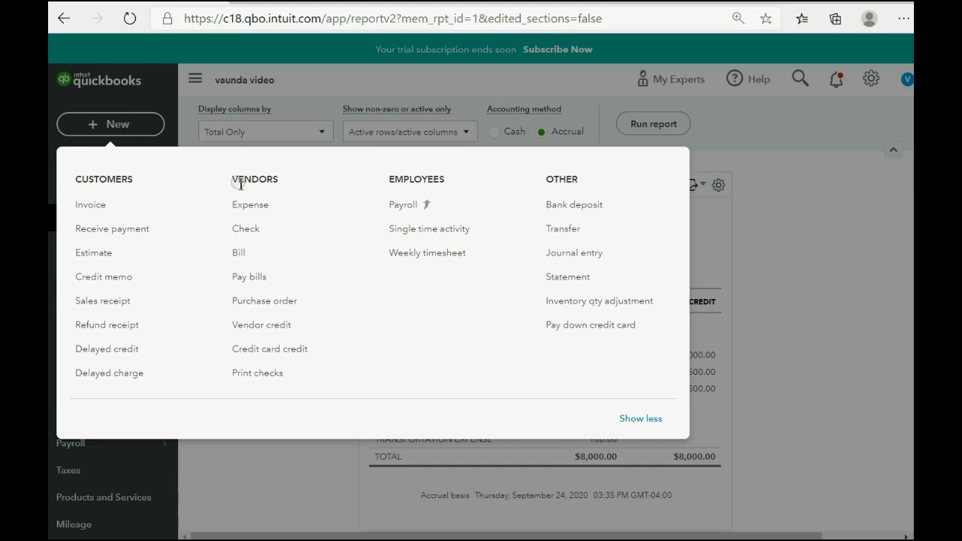
click(249, 213)
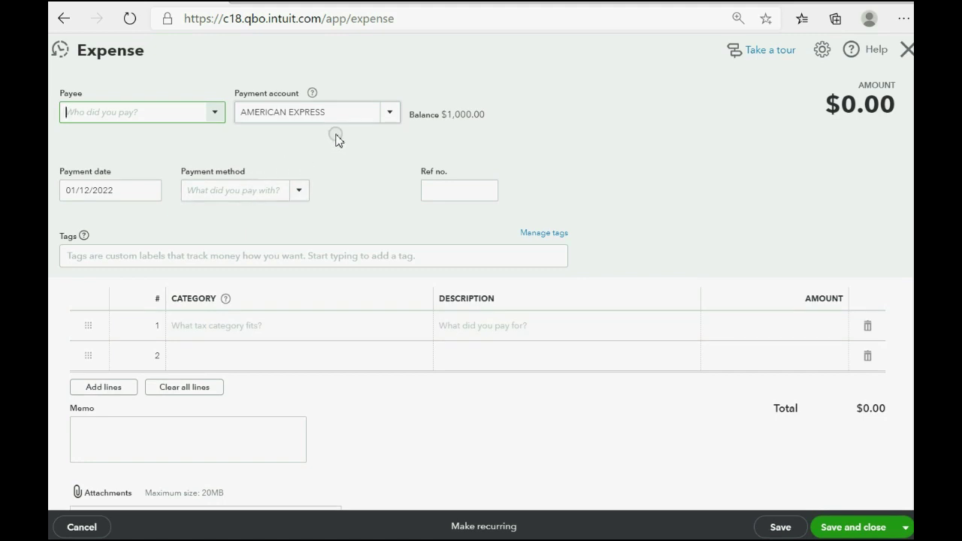
click(390, 114)
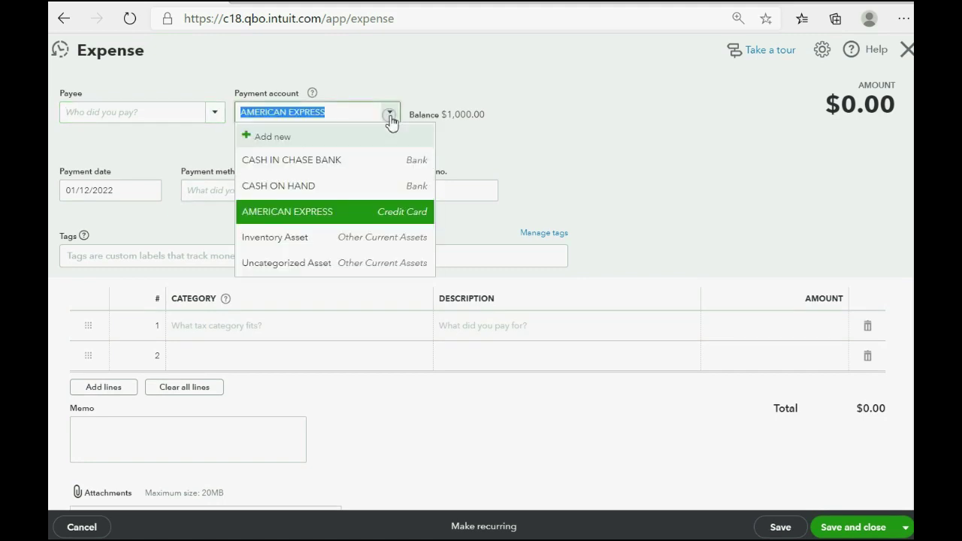
click(353, 188)
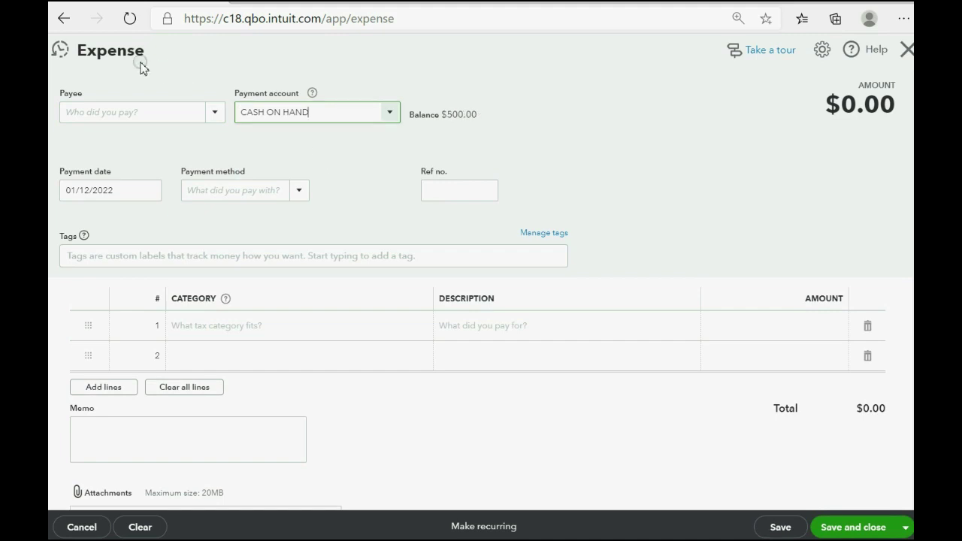
drag(143, 50, 79, 54)
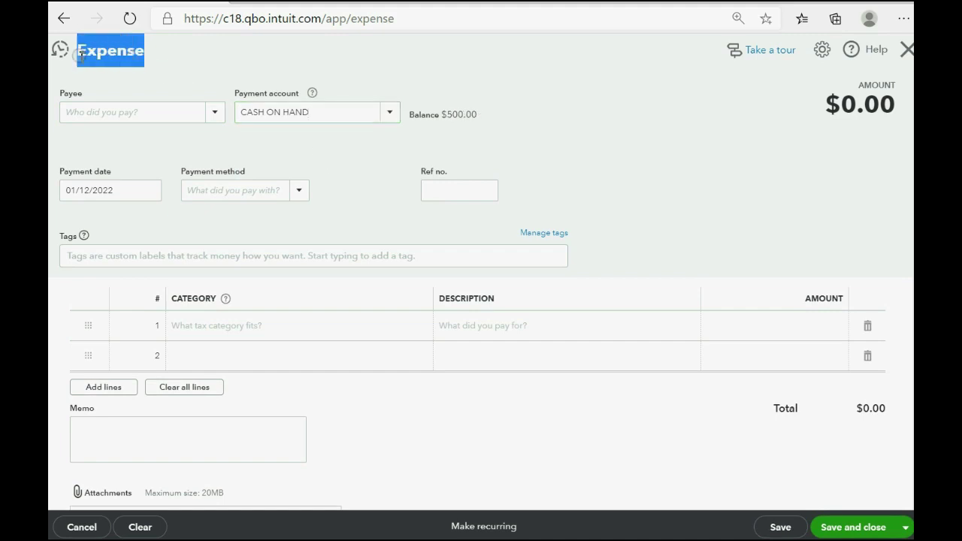
click(390, 113)
click(362, 185)
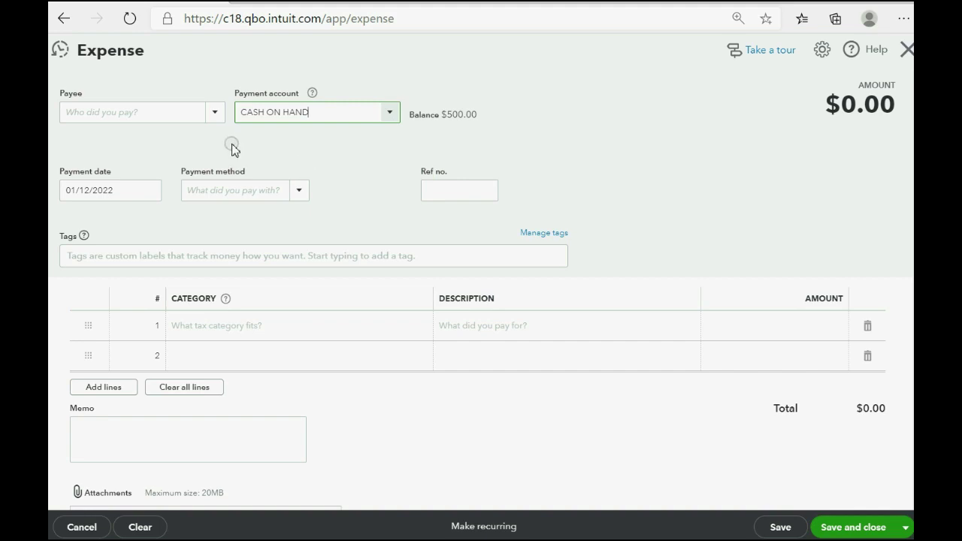
Step: Set the expense's payee to NED'S TAXI and decline prefilling it from the contact's last expense
click(216, 114)
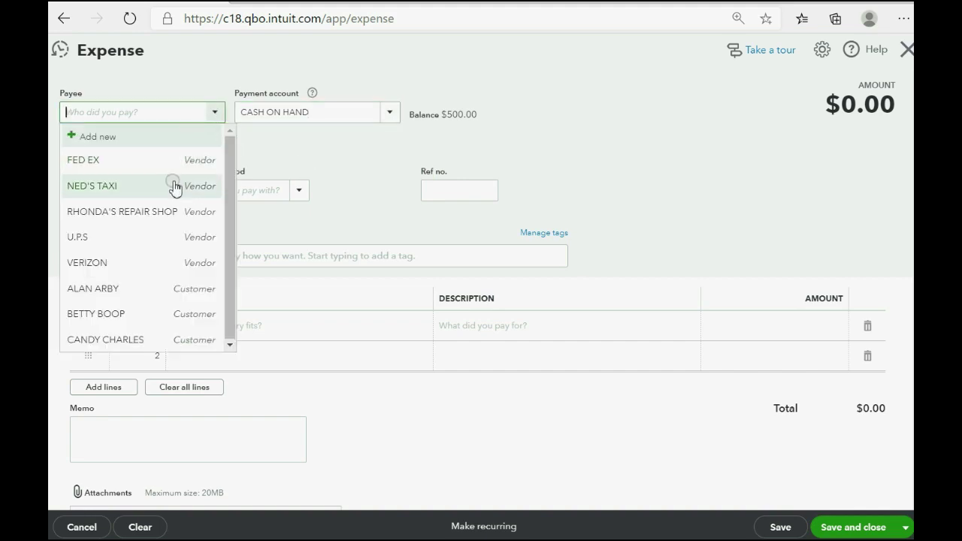
click(174, 187)
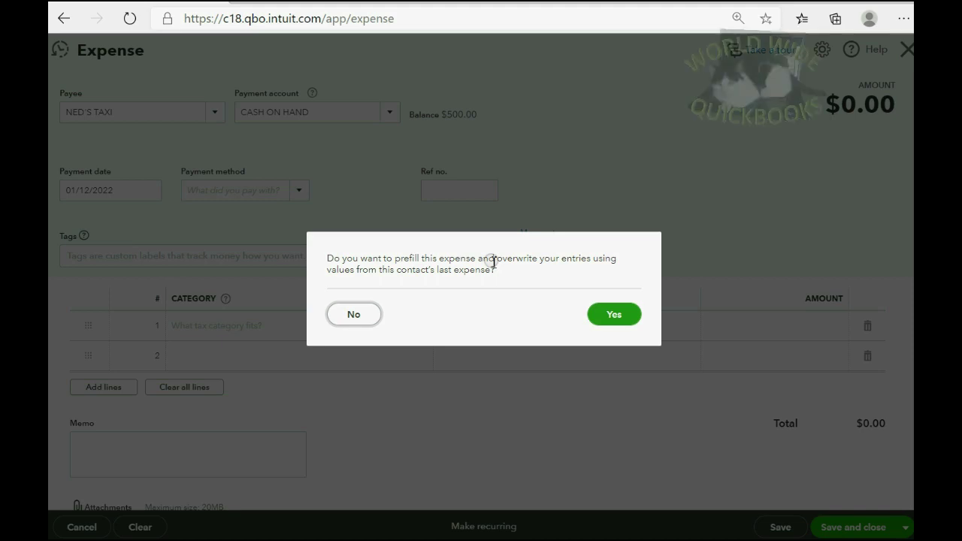
click(362, 318)
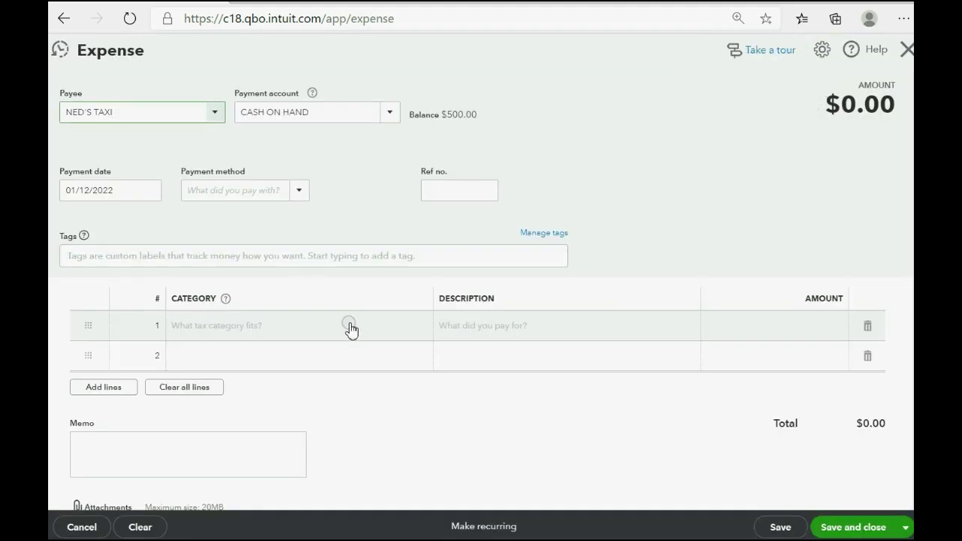
Step: Fill in the first expense line with the category TRANSPORTATION EXPENSE and an amount of 50
click(350, 328)
click(420, 329)
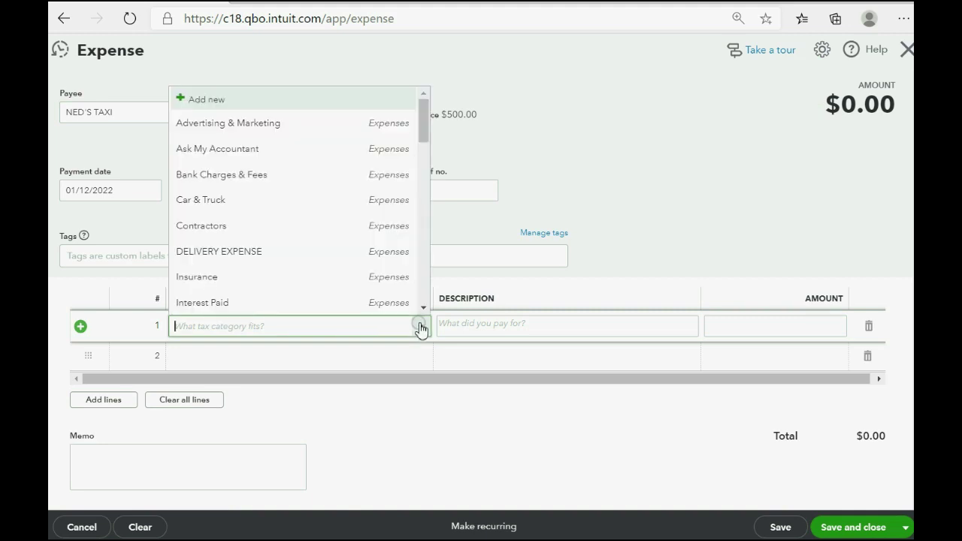
text(tr)
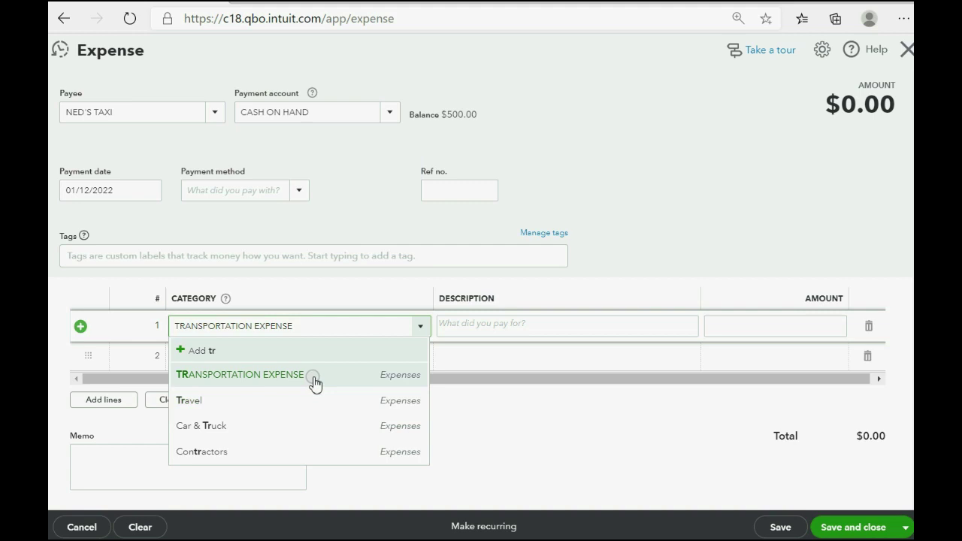
click(314, 376)
click(777, 325)
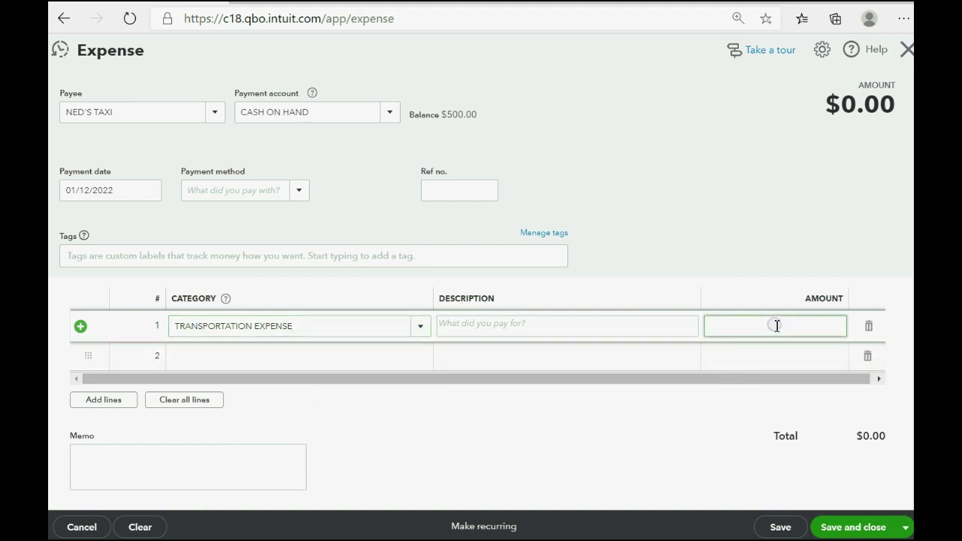
text(50)
key(Tab)
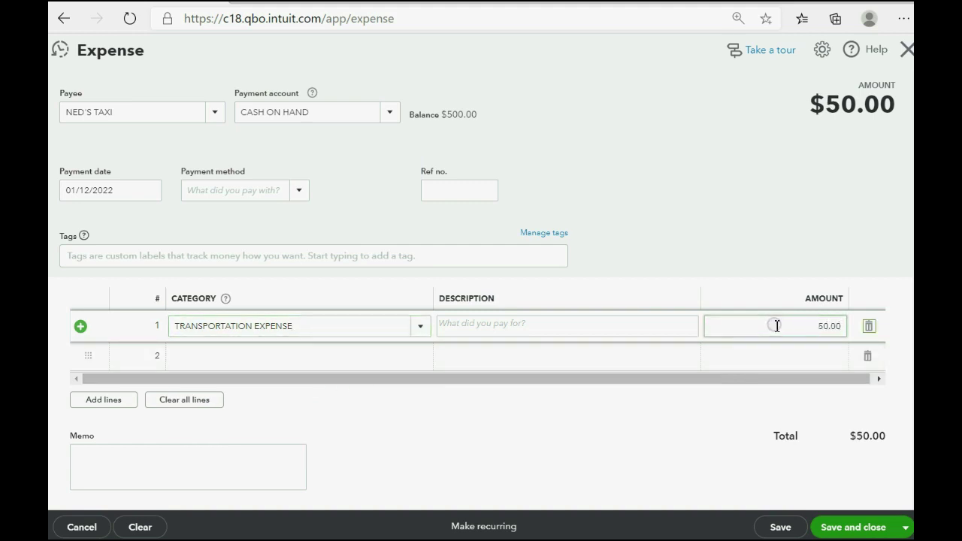
Step: Enter the receipt's reference number on the expense, and save and close it
click(497, 191)
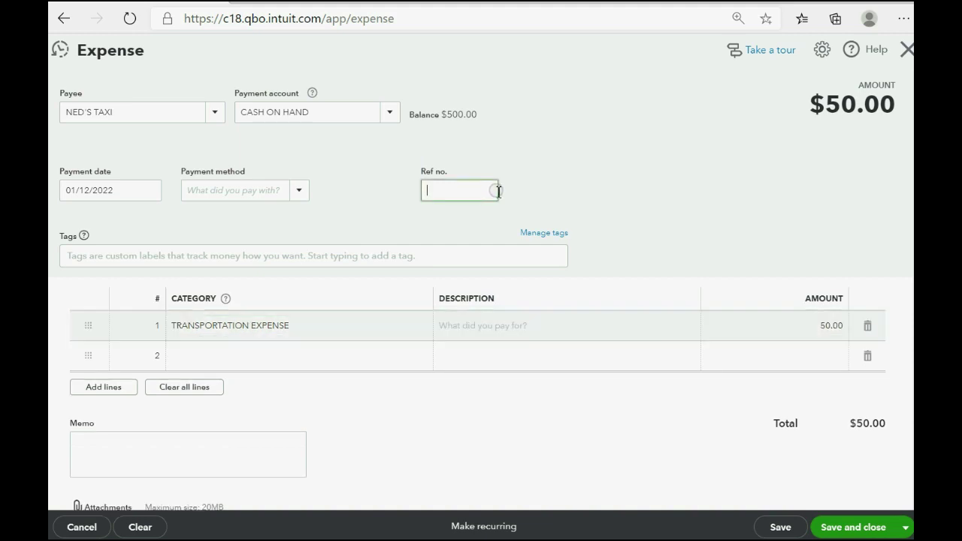
text(8844772)
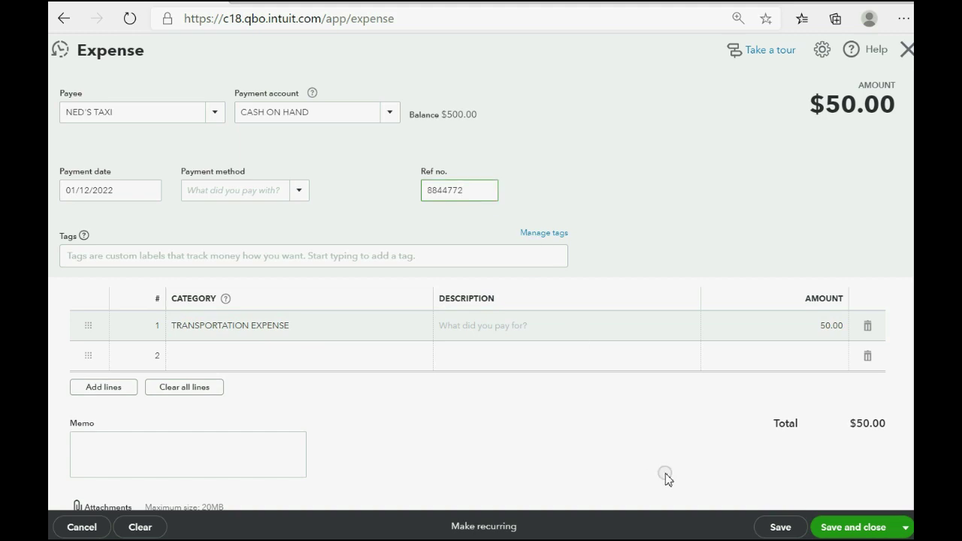
click(847, 528)
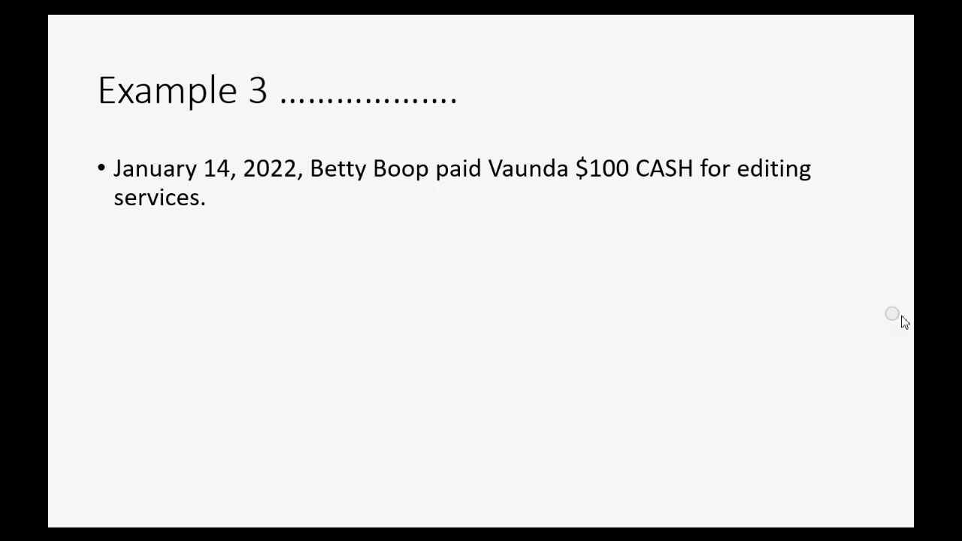
click(787, 353)
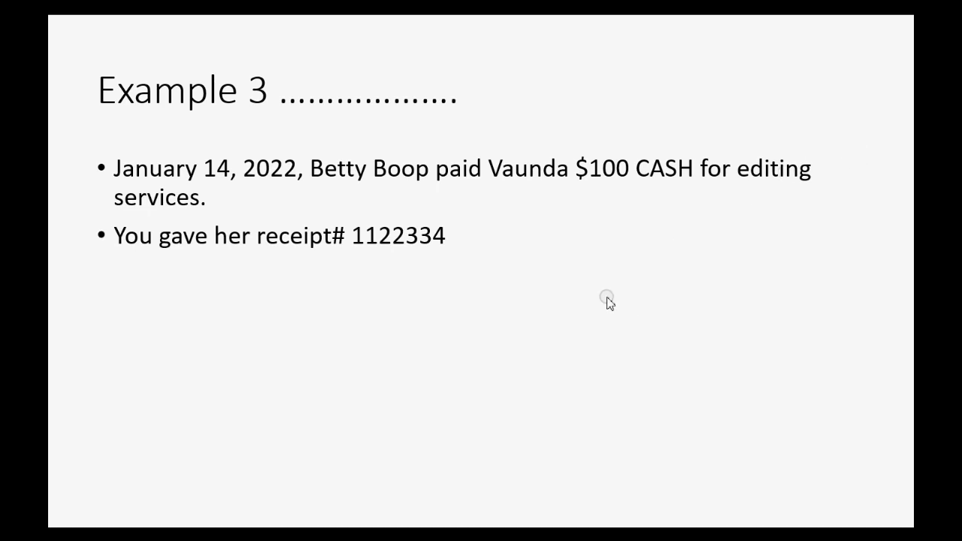
click(563, 285)
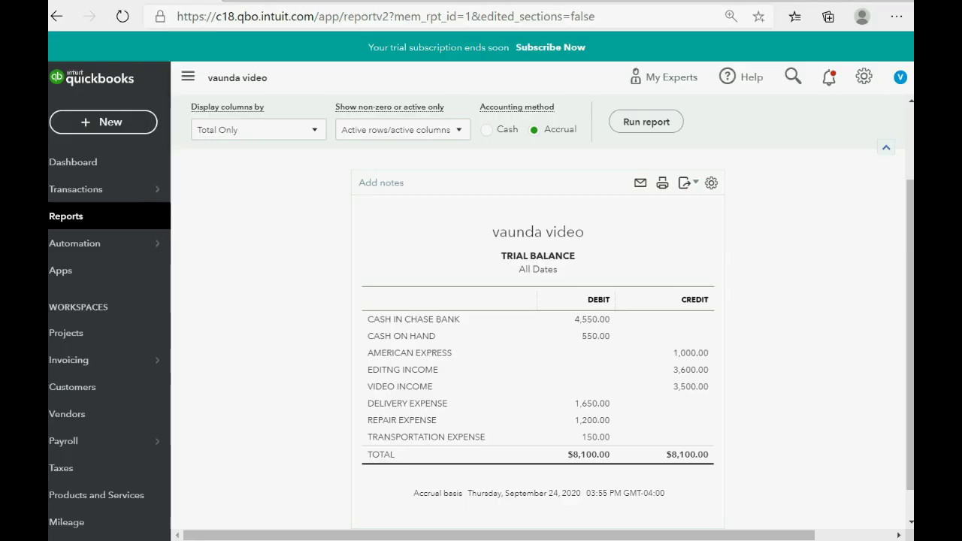
Step: Start a new bank deposit and set its date to 01/15/2022
click(120, 124)
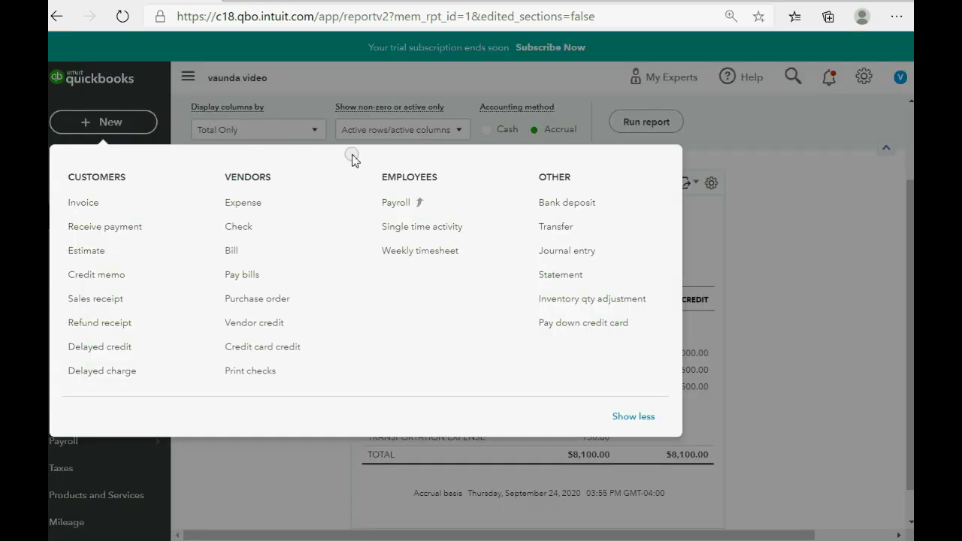
click(566, 205)
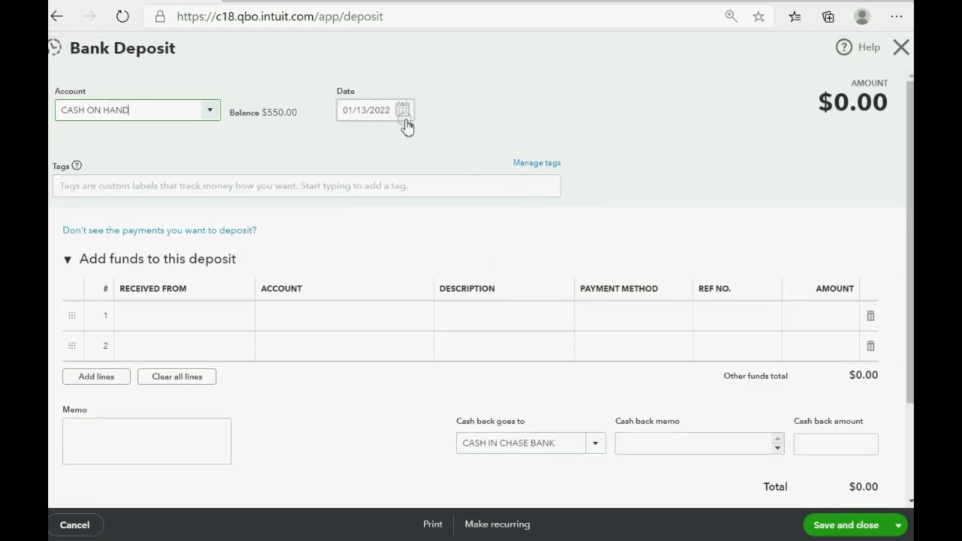
click(403, 112)
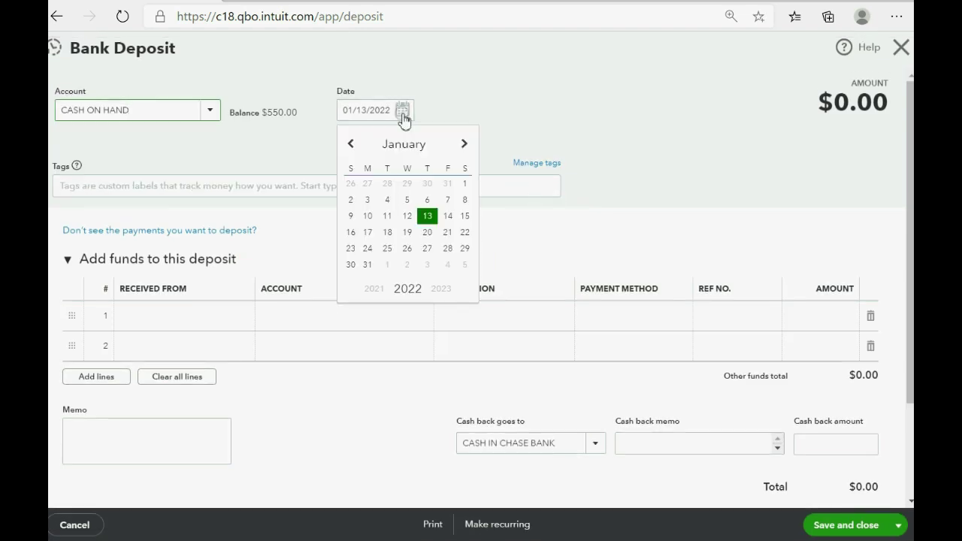
click(465, 216)
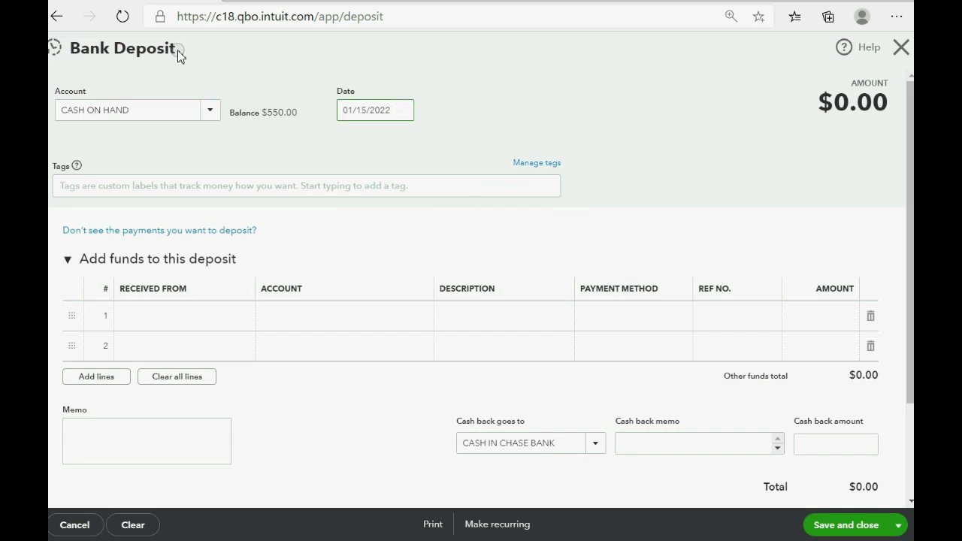
Step: Set CASH IN CHASE BANK as the account receiving the bank deposit
drag(178, 56, 70, 57)
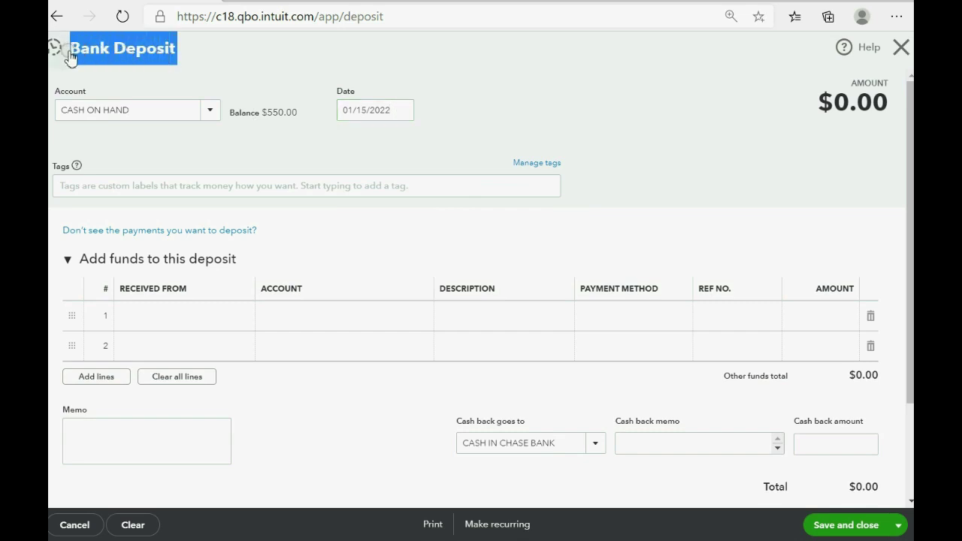
click(210, 113)
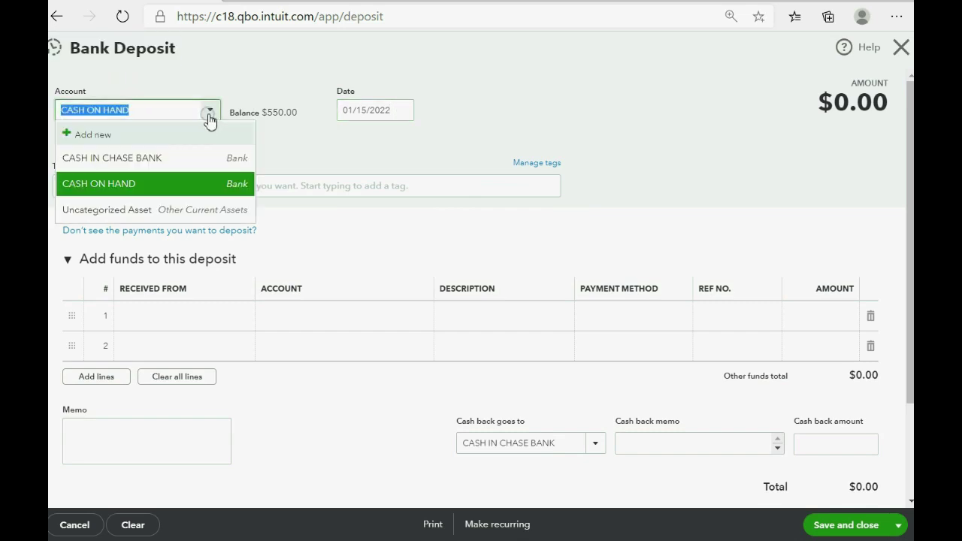
click(164, 159)
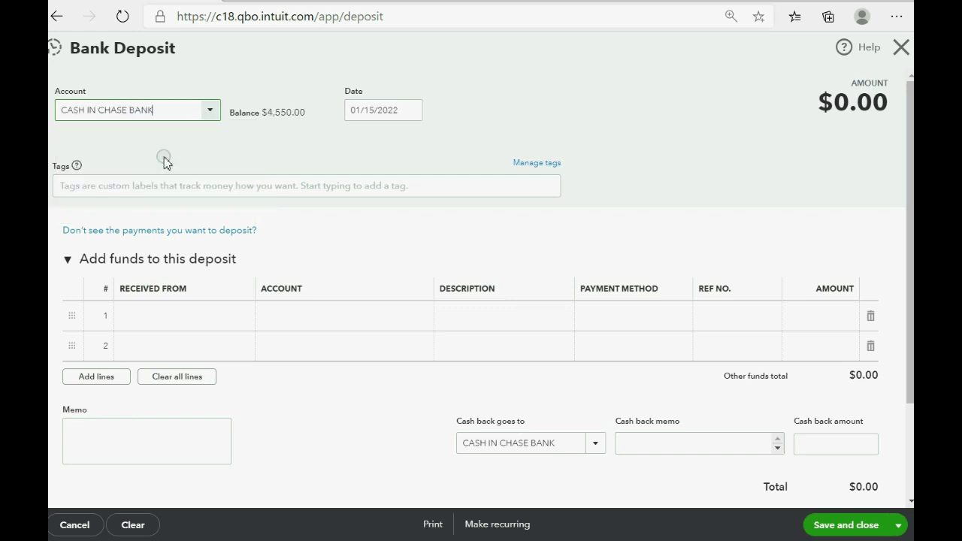
click(180, 111)
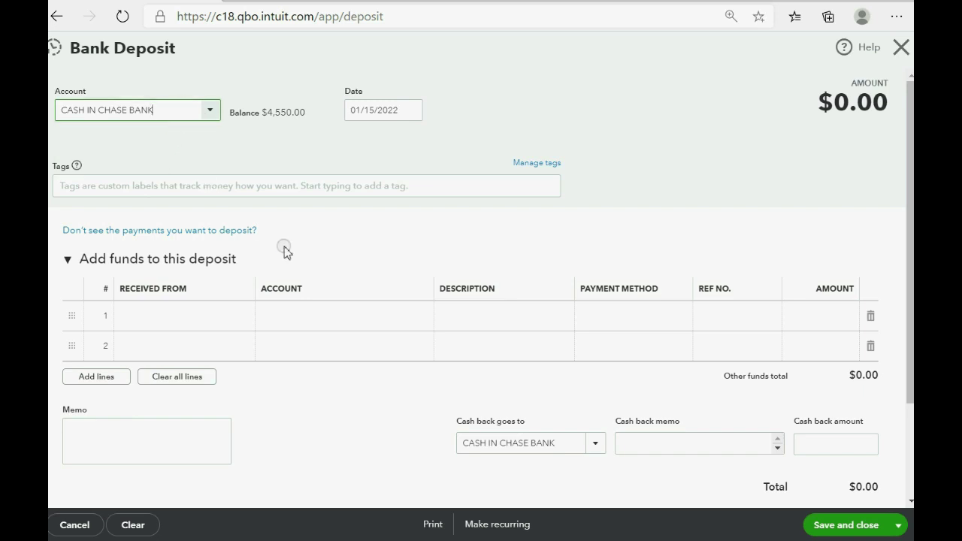
Step: Choose CASH ON HAND as the account on the first deposit line and check it against the receiving account
click(420, 315)
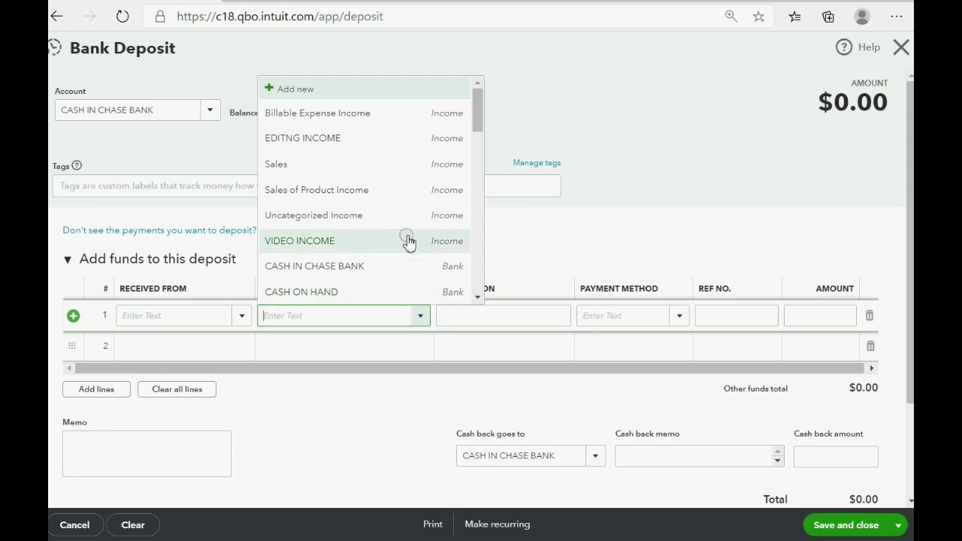
click(353, 292)
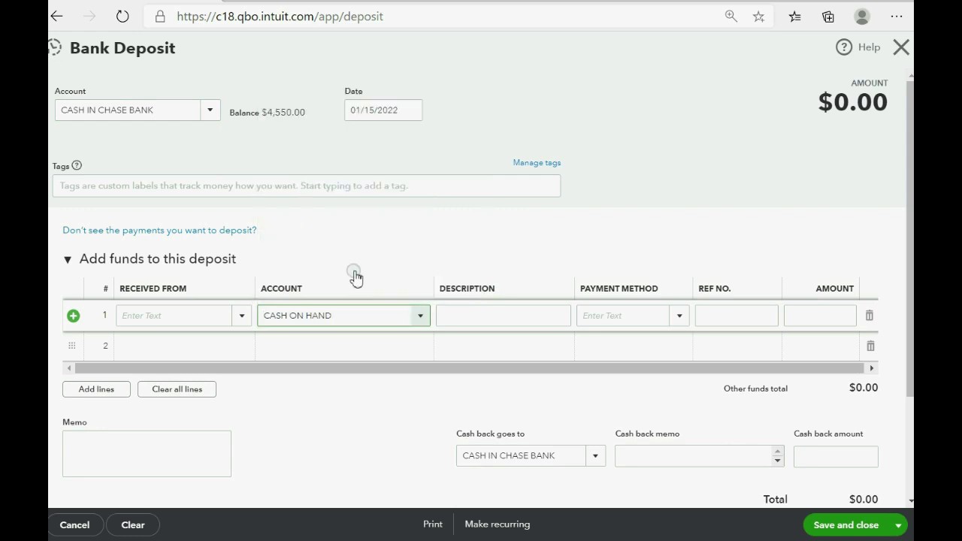
click(418, 316)
click(419, 317)
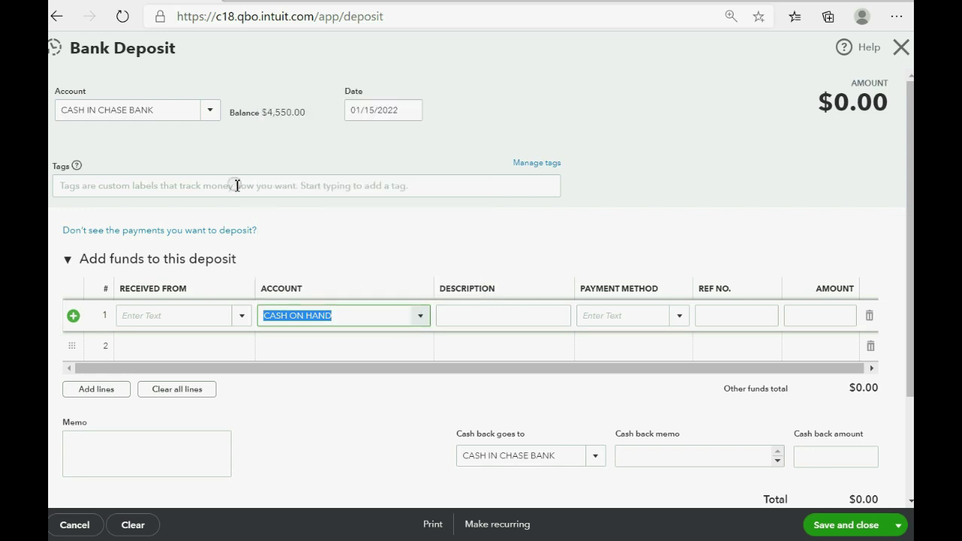
click(213, 113)
click(213, 112)
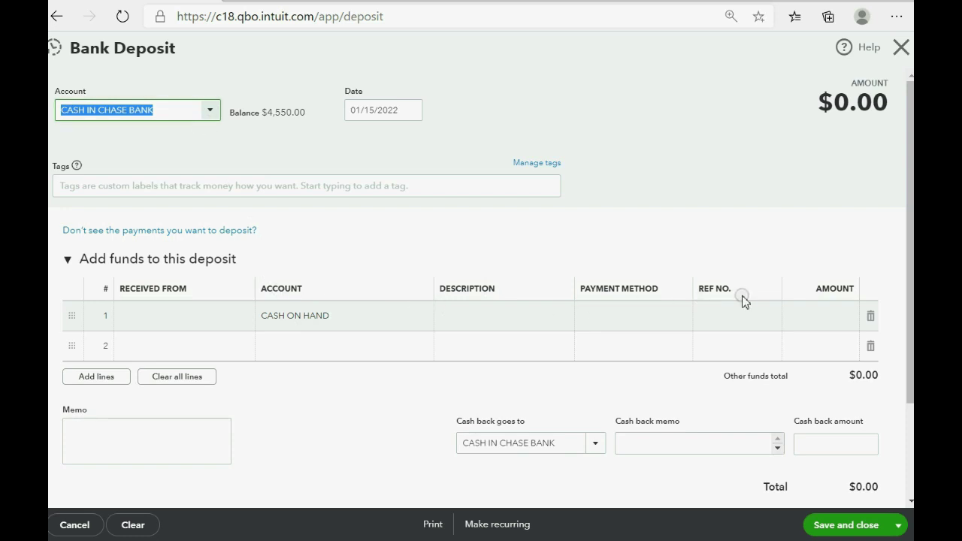
Step: Enter 250 as the amount on the CASH ON HAND line, and save and close the bank deposit
click(812, 318)
text(2)
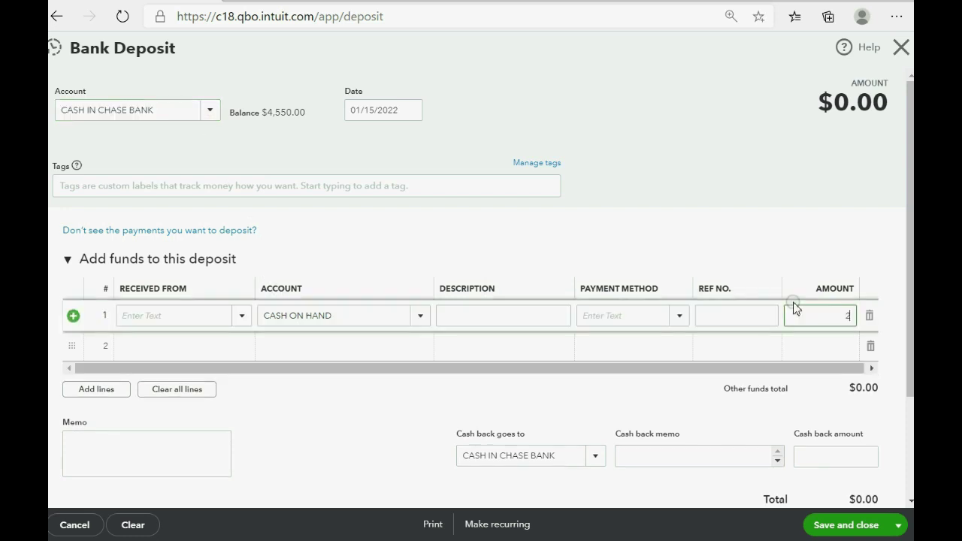
text(50)
key(Tab)
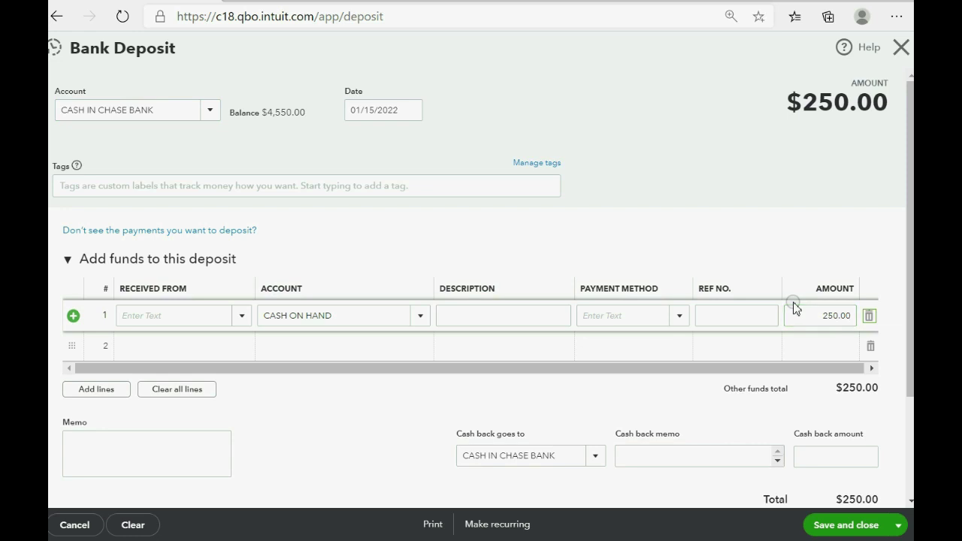
click(836, 524)
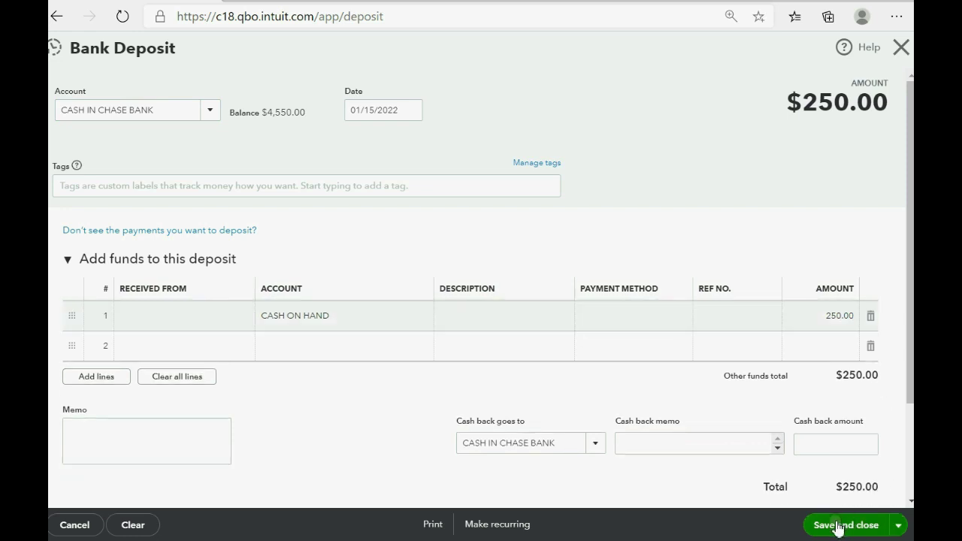